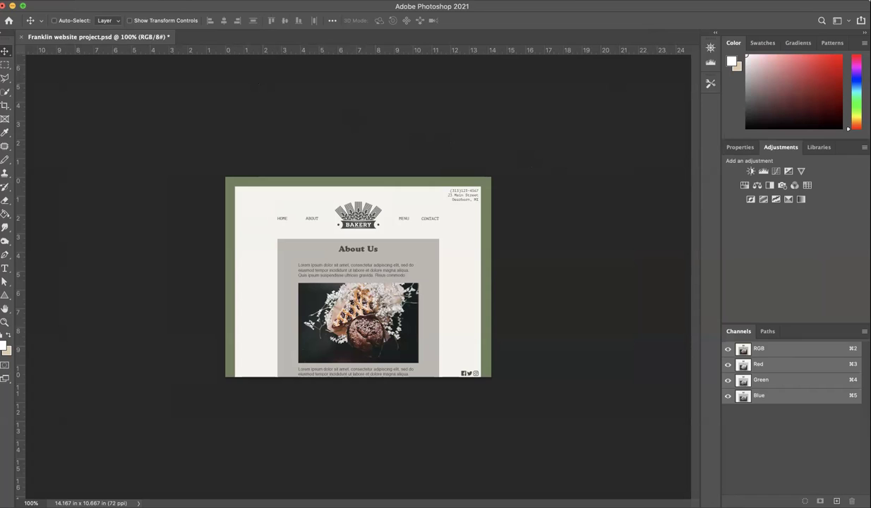
# Zoom the bakery page mockup canvas from 100% to 200%
pyautogui.press('super+equal')
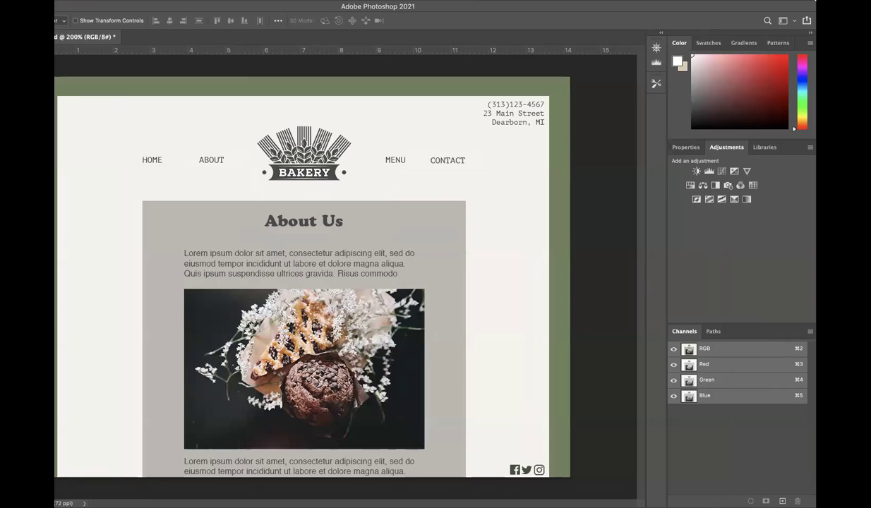
# Show the Layers panel docked beside the Color panel, and collapse the Home Page png group
pyautogui.click(406, 0)
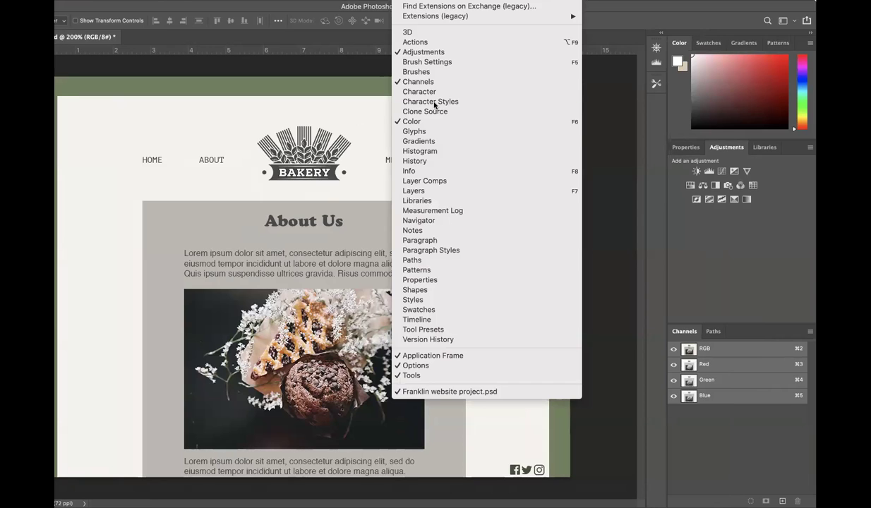
pyautogui.click(451, 190)
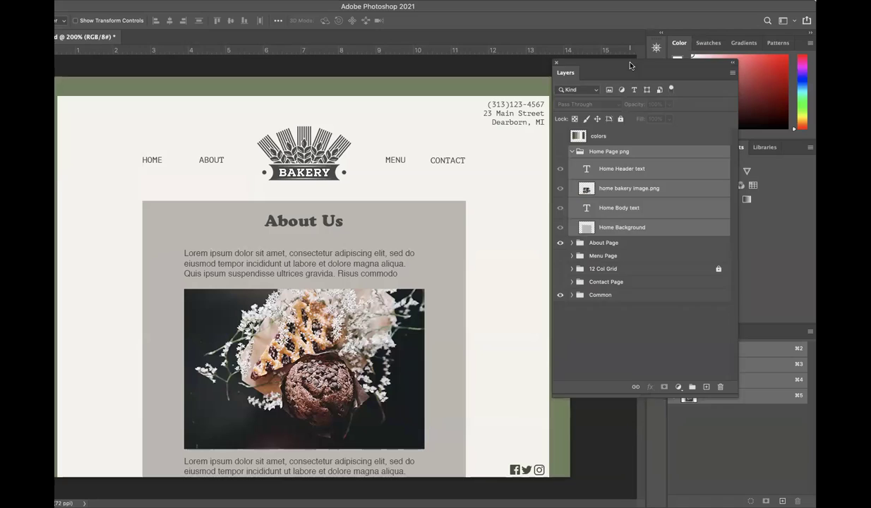
pyautogui.moveTo(610, 64); pyautogui.dragTo(634, 106)
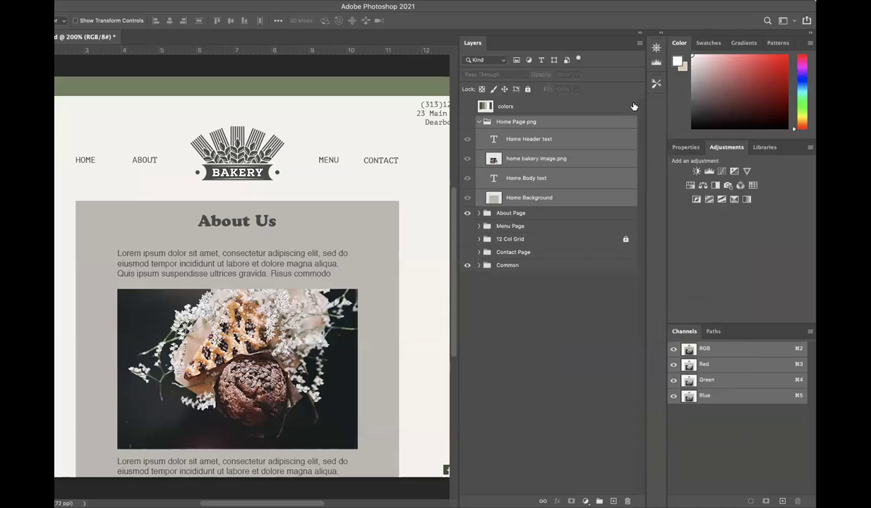
pyautogui.click(478, 123)
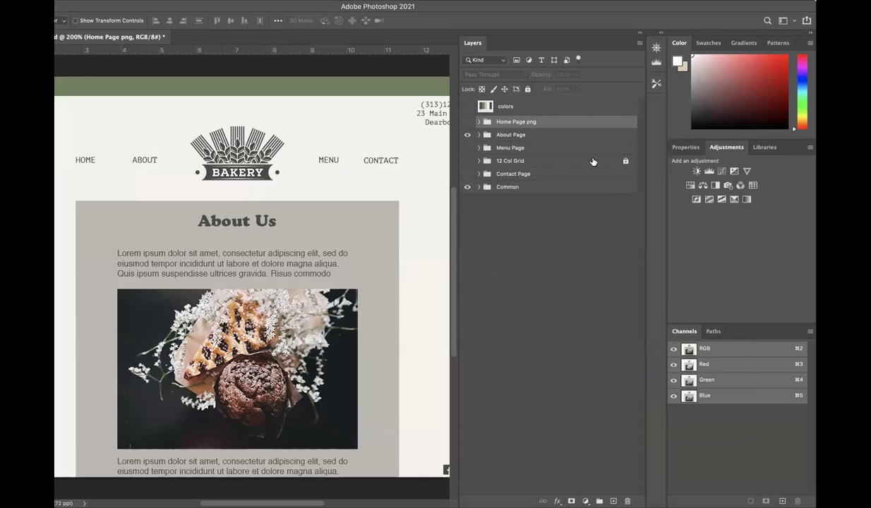
# Expand Home Page png and select Home Header text, home bakery image.png, Home Body text and Home Background
pyautogui.click(479, 122)
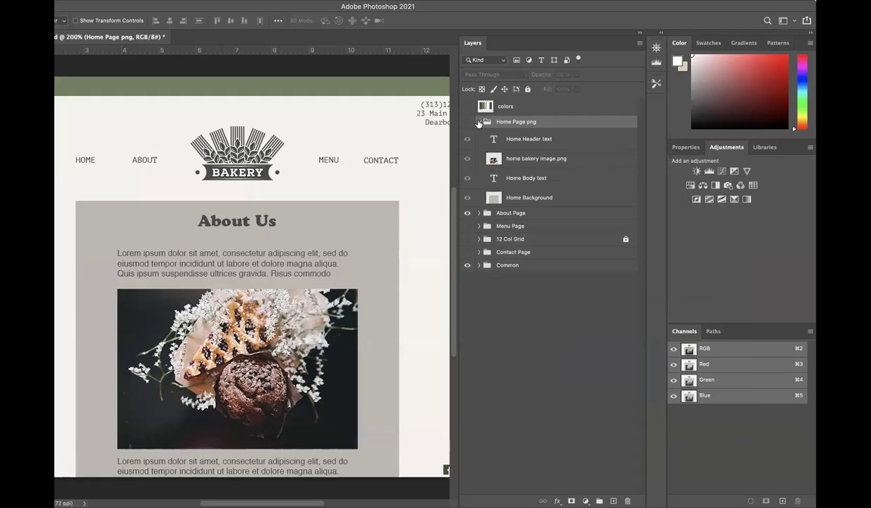
pyautogui.click(531, 141)
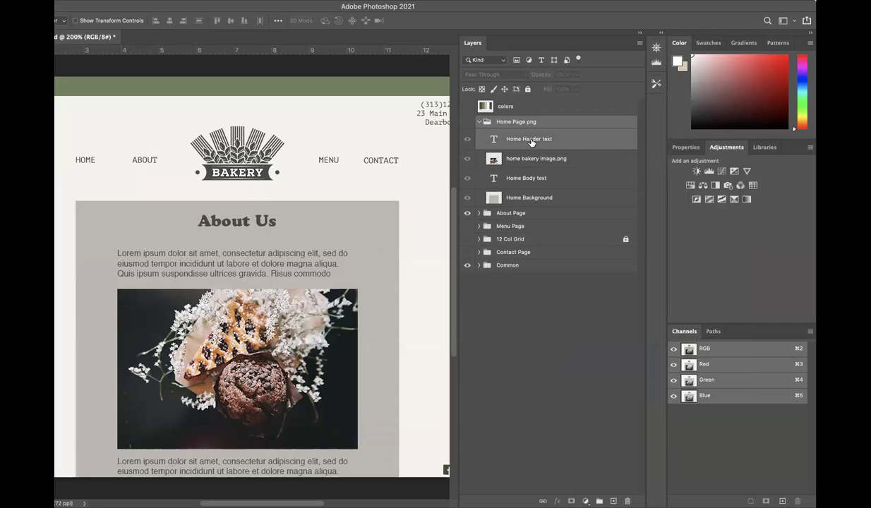
pyautogui.keyDown('shift'); pyautogui.click(526, 159); pyautogui.keyUp('shift')
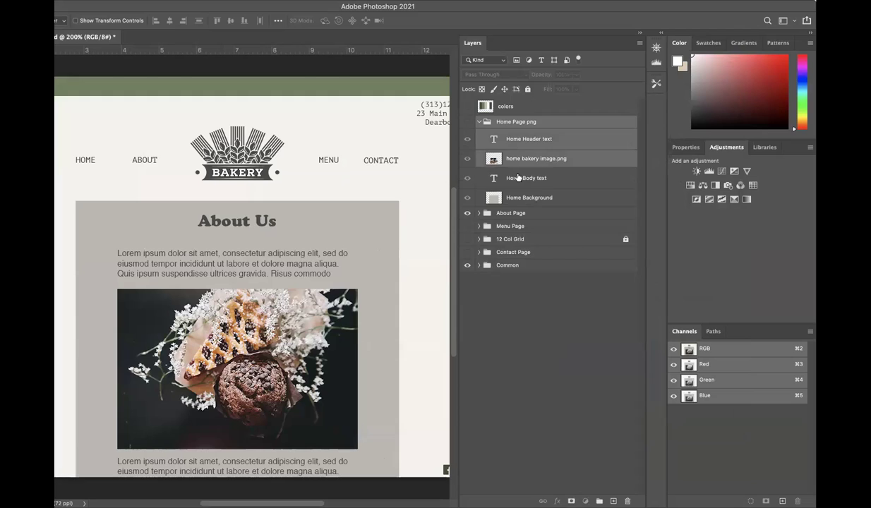
pyautogui.keyDown('shift'); pyautogui.click(499, 179); pyautogui.keyUp('shift')
pyautogui.keyDown('shift'); pyautogui.click(522, 195); pyautogui.keyUp('shift')
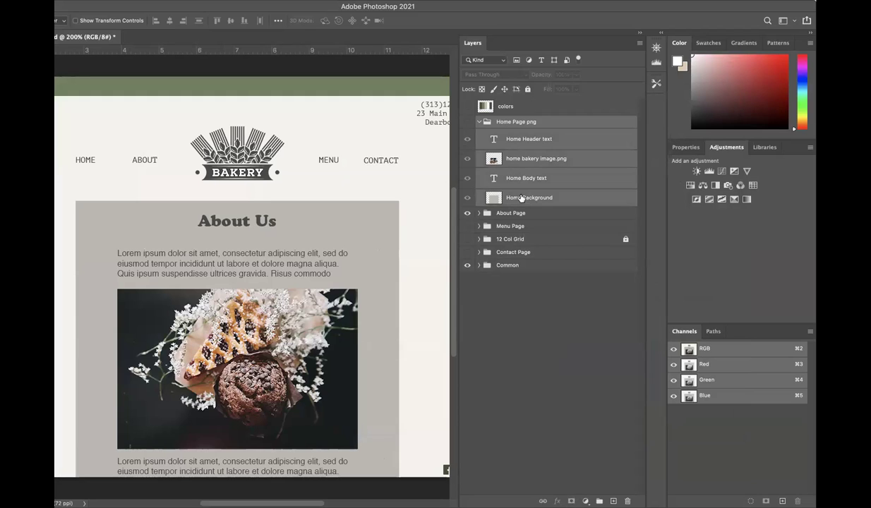
# Redo the selection so exactly the four Home Page png layers are selected together
pyautogui.click(505, 124)
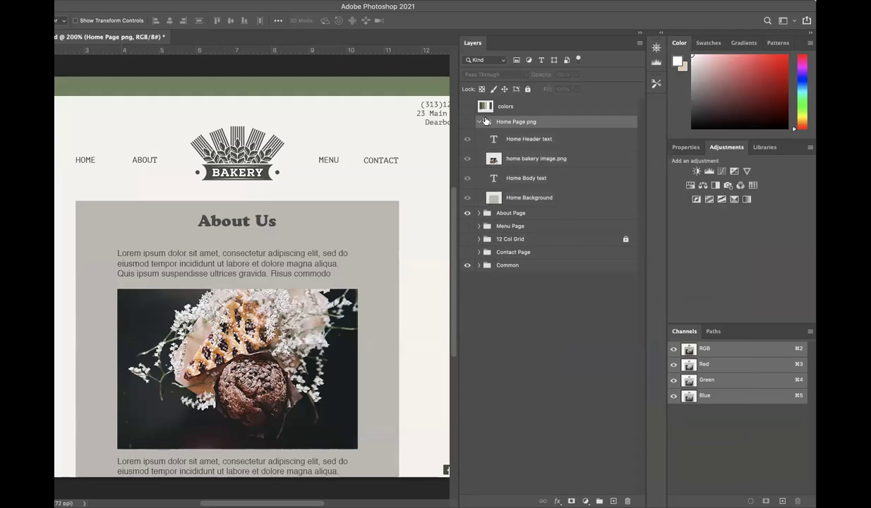
pyautogui.click(559, 108)
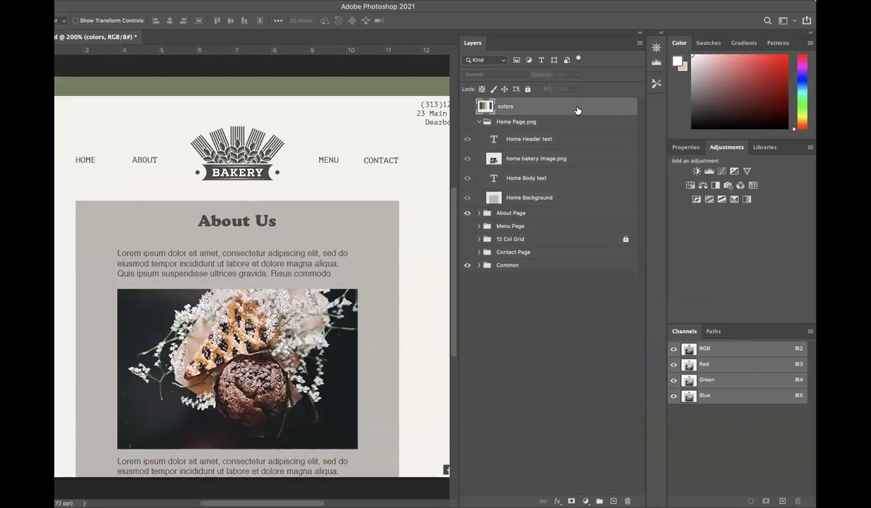
pyautogui.keyDown('shift'); pyautogui.click(533, 141); pyautogui.keyUp('shift')
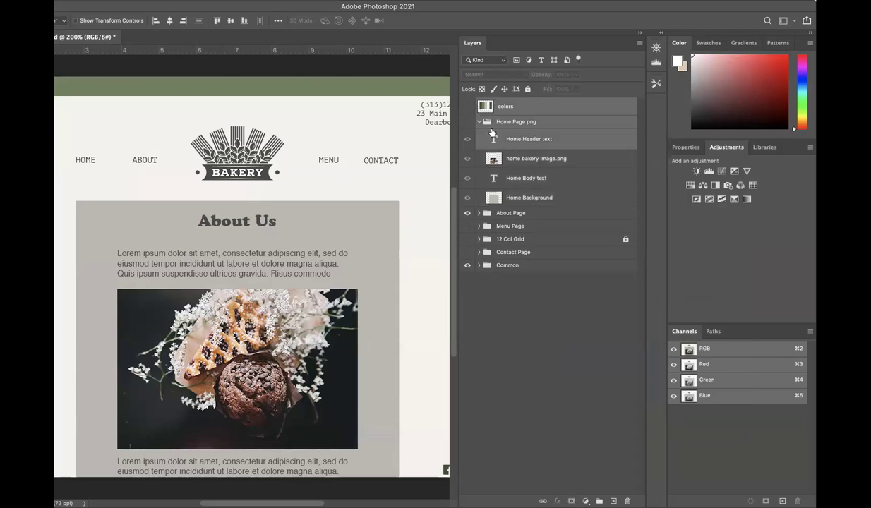
pyautogui.click(485, 162)
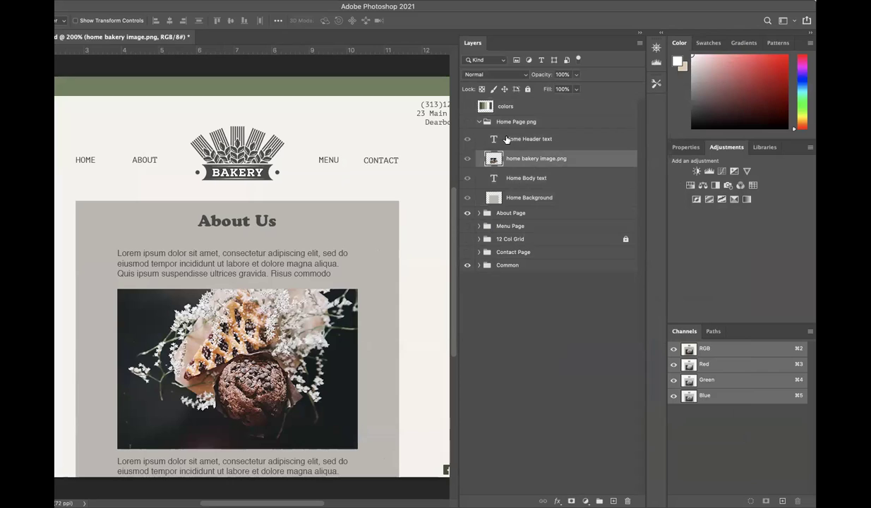
pyautogui.click(503, 142)
pyautogui.keyDown('shift'); pyautogui.click(494, 153); pyautogui.keyUp('shift')
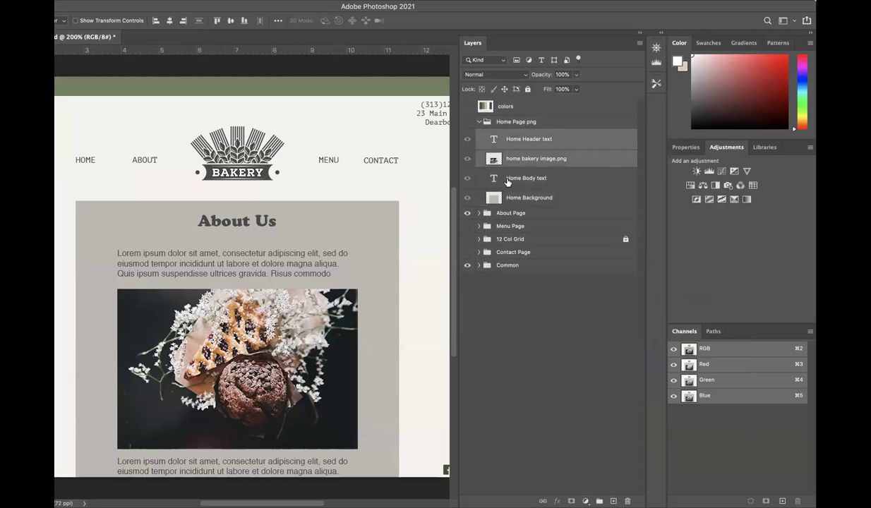
pyautogui.keyDown('shift'); pyautogui.click(490, 178); pyautogui.keyUp('shift')
pyautogui.keyDown('shift'); pyautogui.click(489, 194); pyautogui.keyUp('shift')
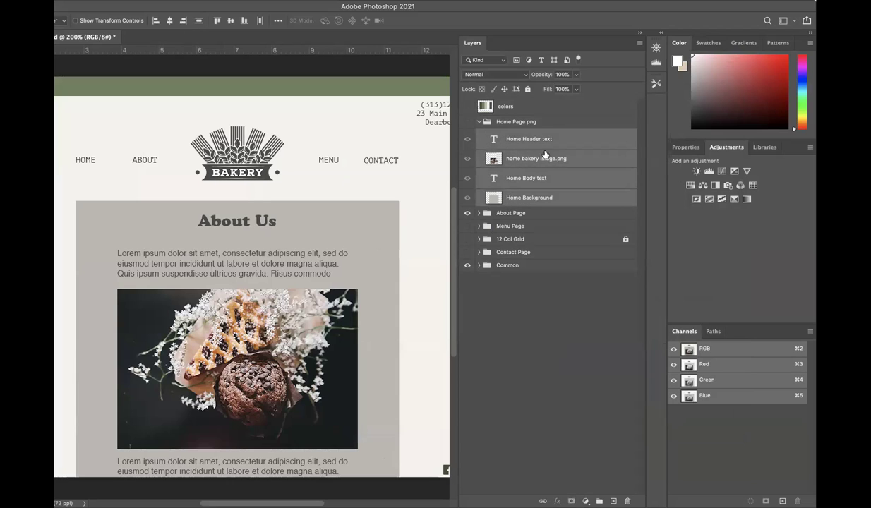
pyautogui.click(637, 46)
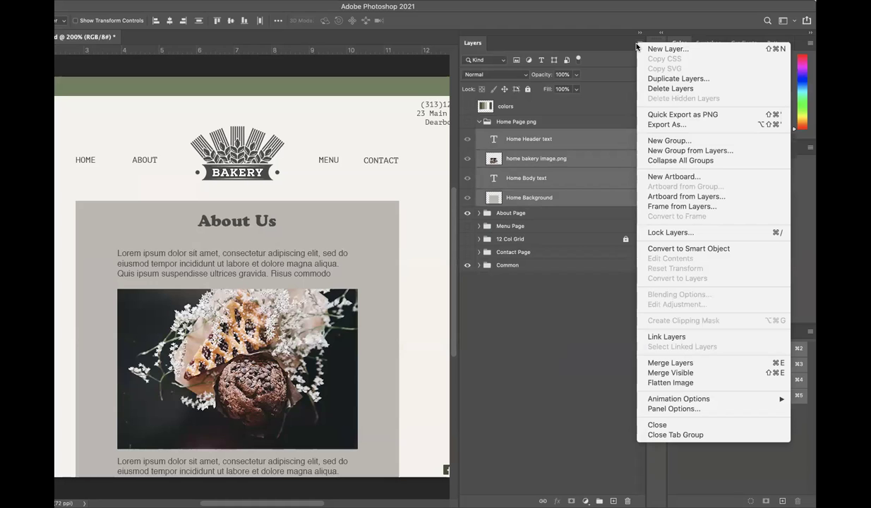
pyautogui.click(667, 140)
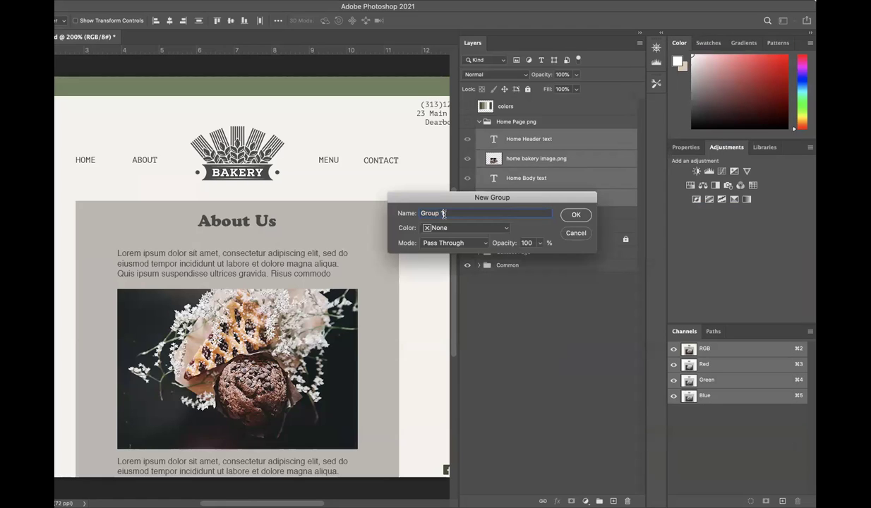
pyautogui.moveTo(444, 213); pyautogui.dragTo(419, 210)
pyautogui.write('Home2')
pyautogui.click(576, 215)
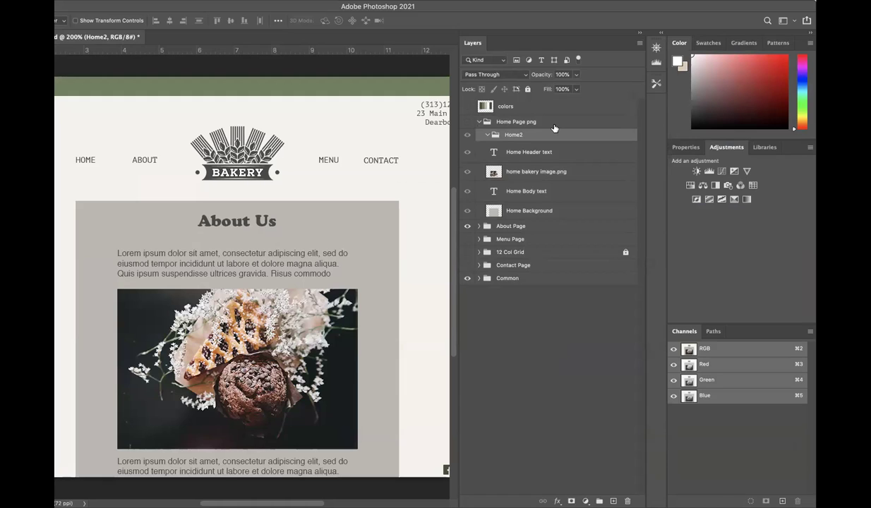
pyautogui.press('super+shift+g')
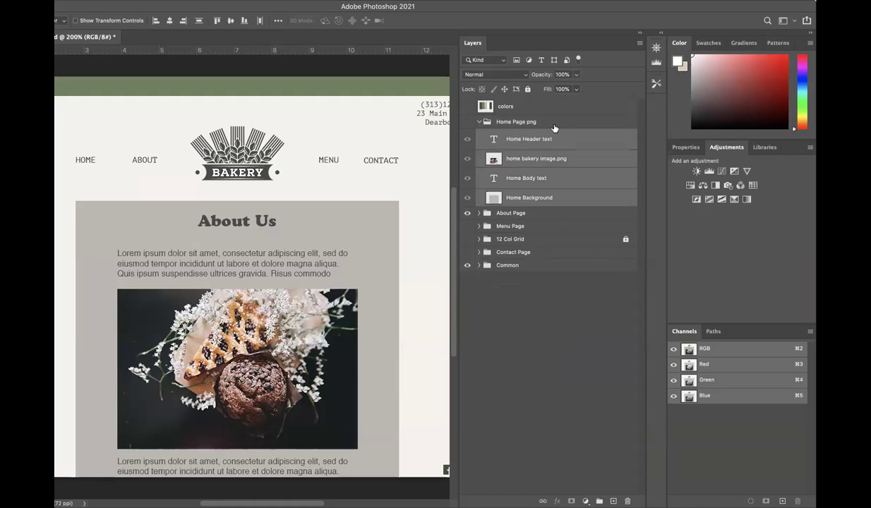
pyautogui.click(479, 122)
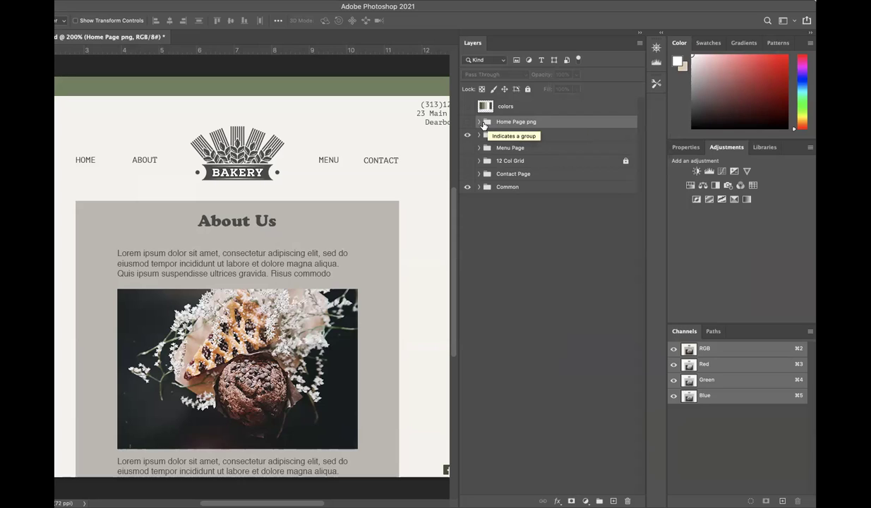
pyautogui.click(481, 122)
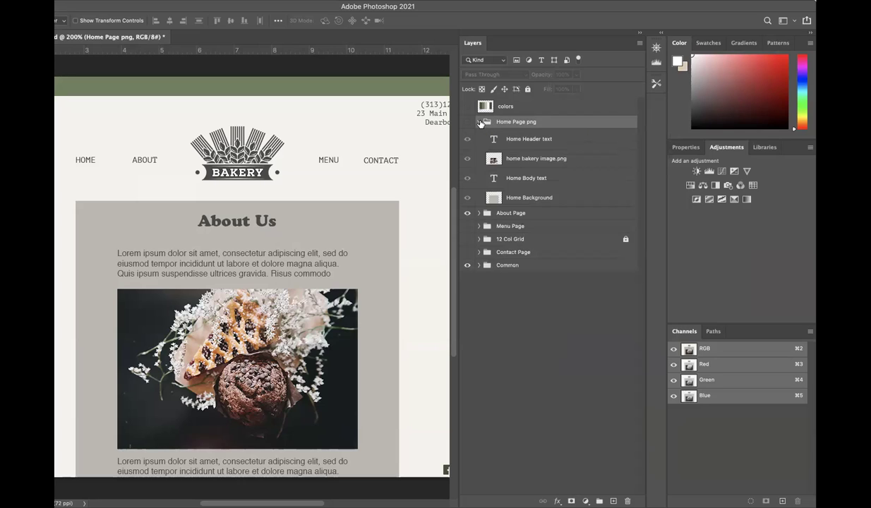
pyautogui.click(557, 160)
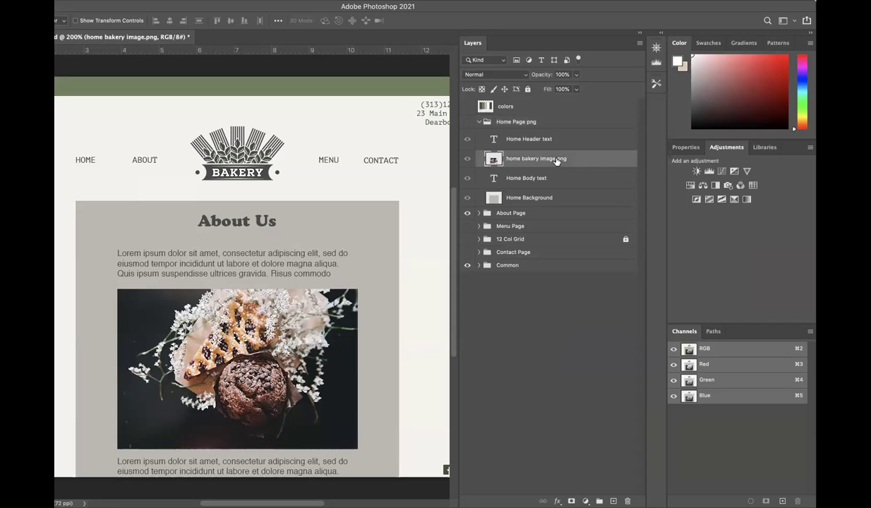
# Collapse Home Page png, then expand About Page to inspect its layers and fold it again
pyautogui.click(483, 215)
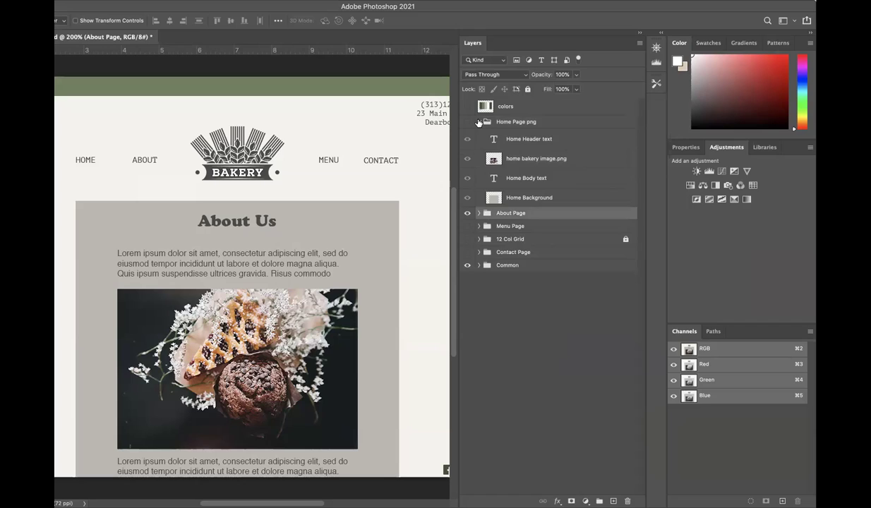
pyautogui.click(479, 122)
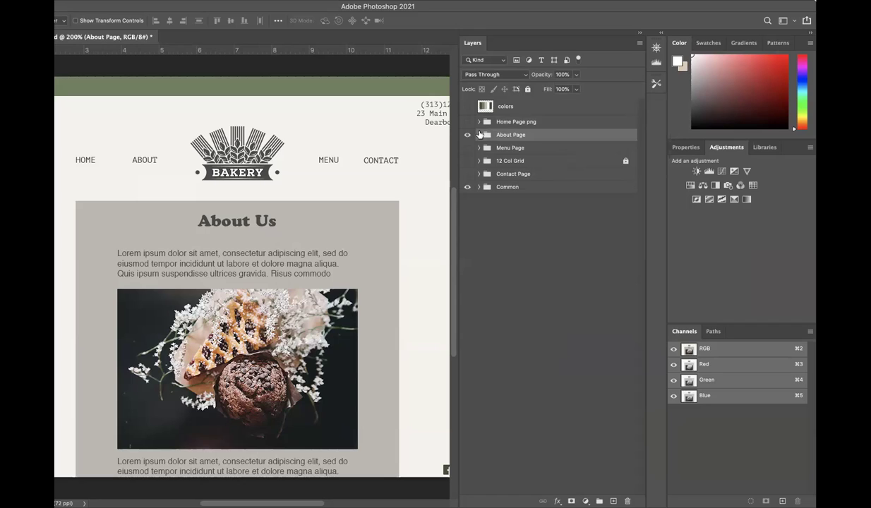
pyautogui.click(479, 134)
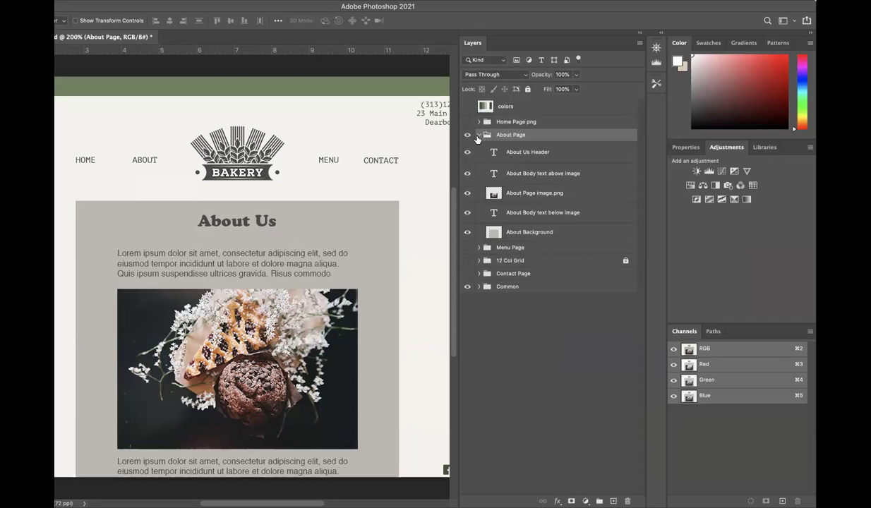
pyautogui.click(478, 136)
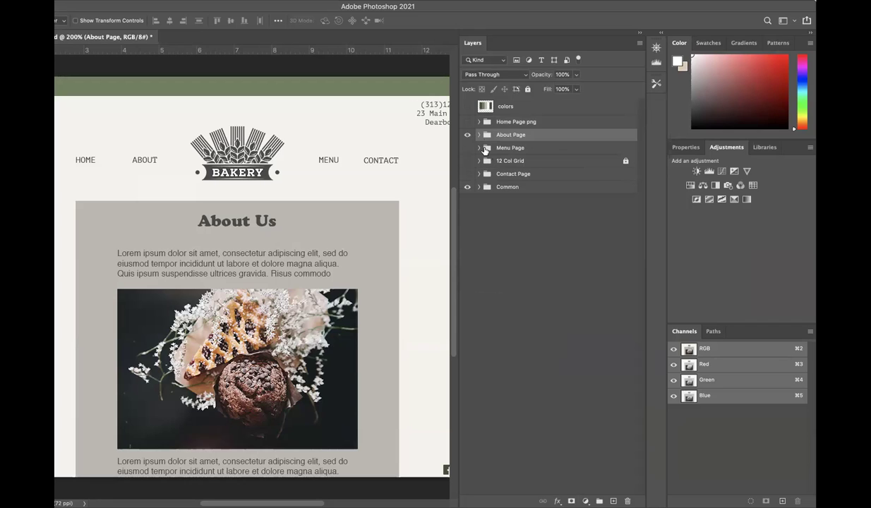
# Inspect the Menu Page layers, then collapse both About Page and Menu Page
pyautogui.click(479, 148)
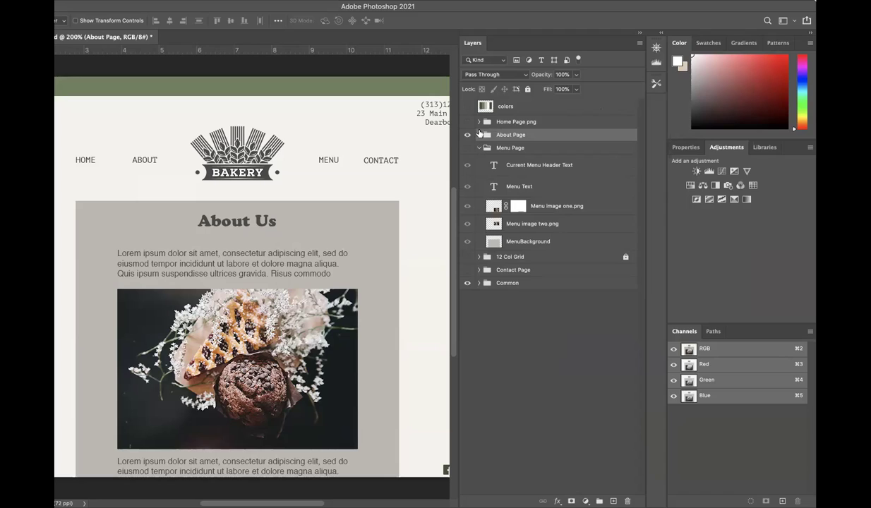
pyautogui.click(479, 135)
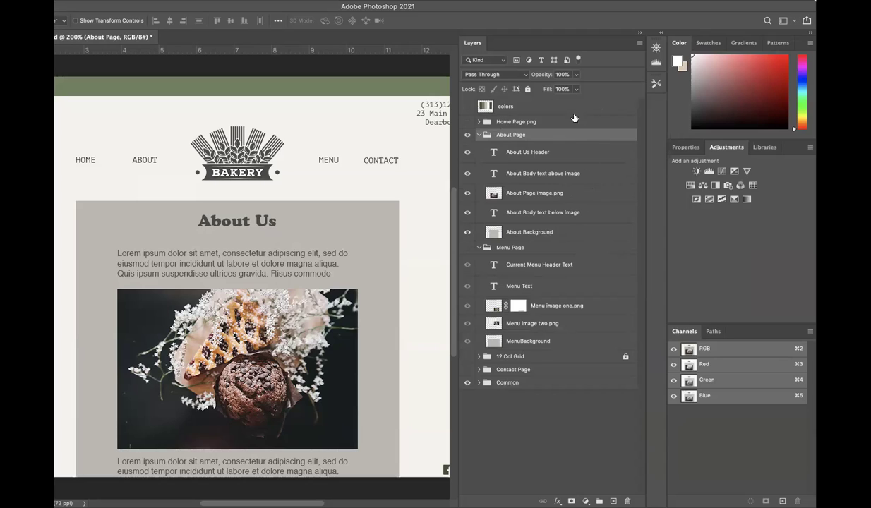
pyautogui.click(480, 135)
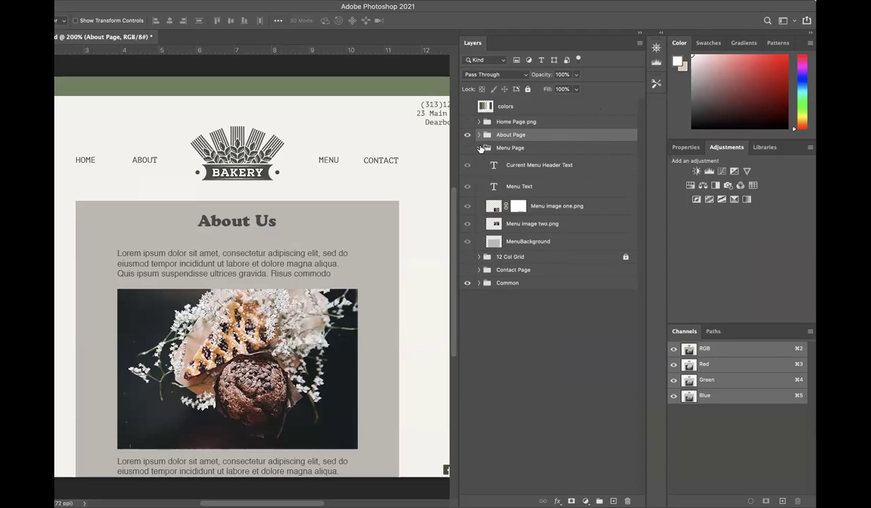
pyautogui.click(480, 149)
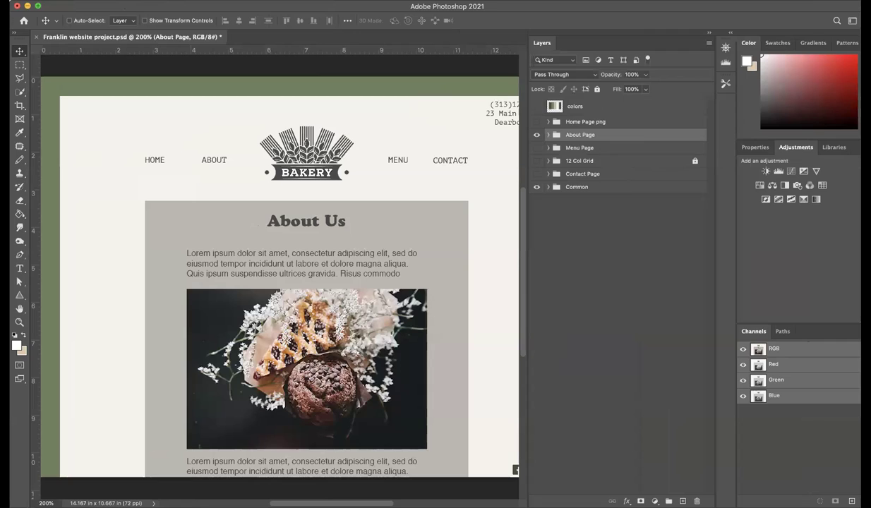
# Enable File > Generate > Image Assets for the bakery website document
pyautogui.click(71, 0)
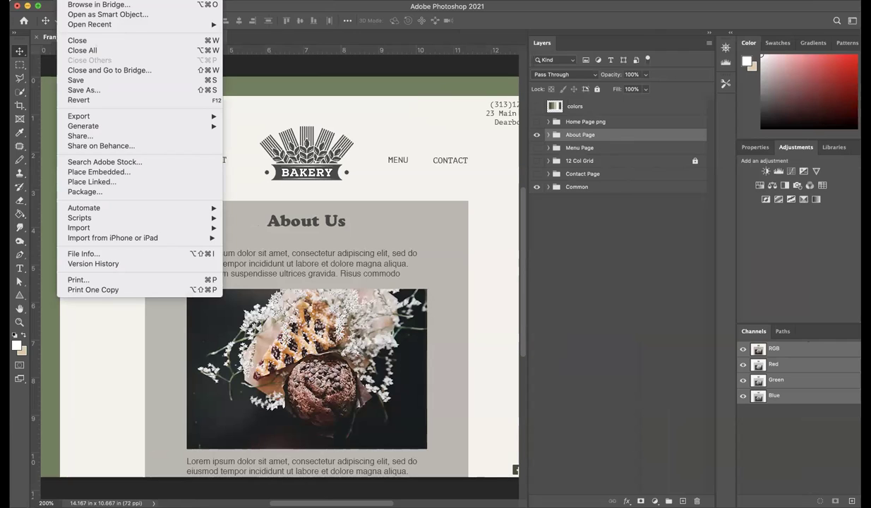
pyautogui.moveTo(106, 127)
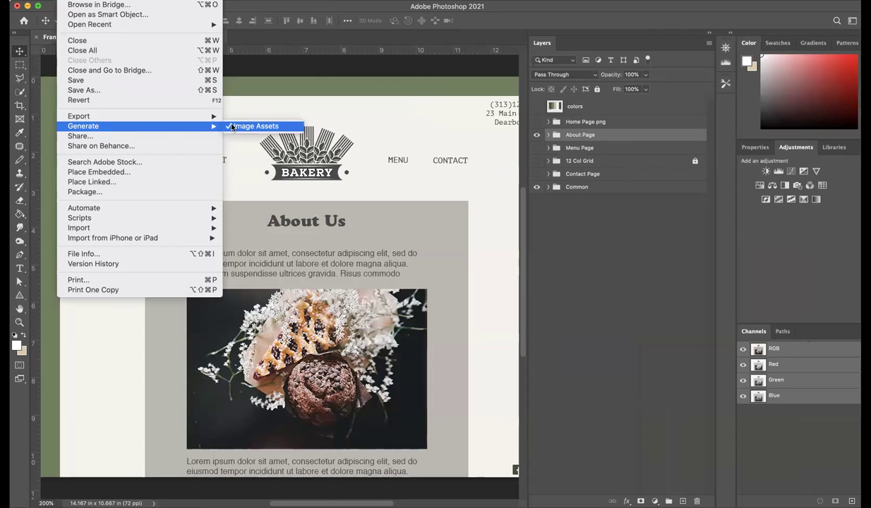
pyautogui.click(232, 127)
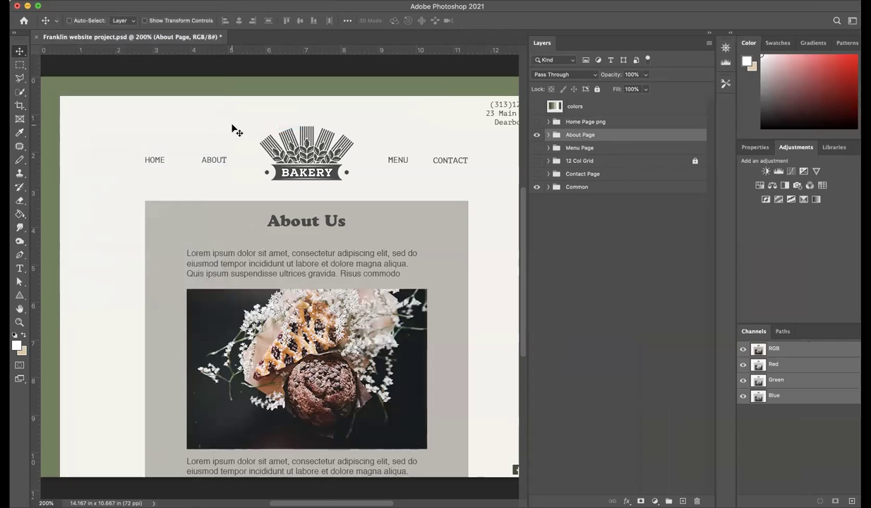